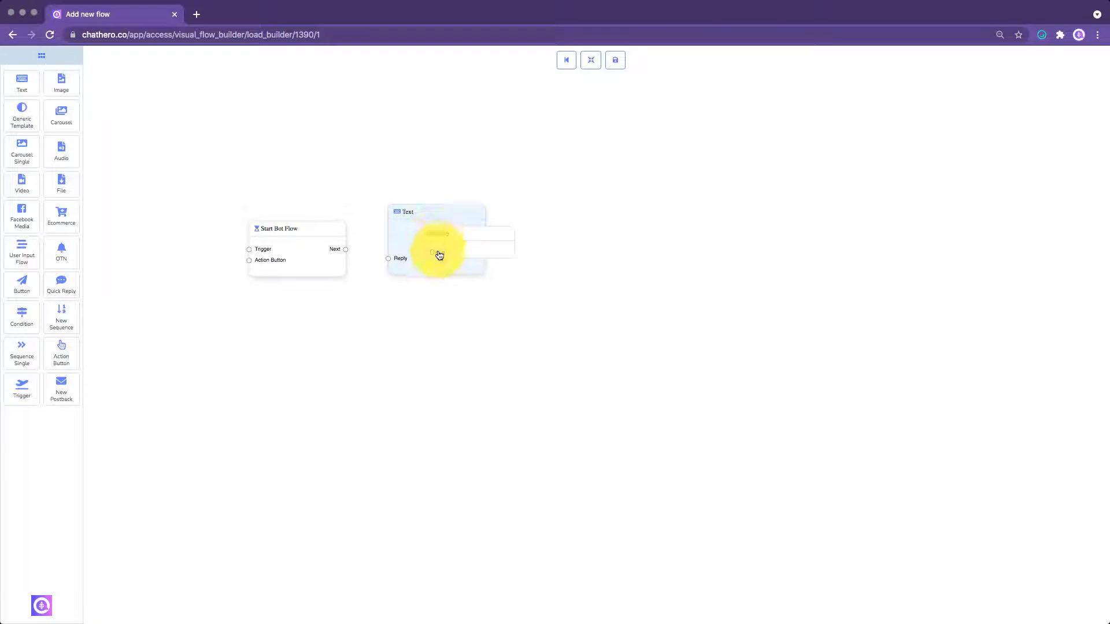
- Replace the existing Text element with a new one and connect Start Bot Flow's Next output to its Reply input
{"action": "left_click", "coordinate": [440, 234]}
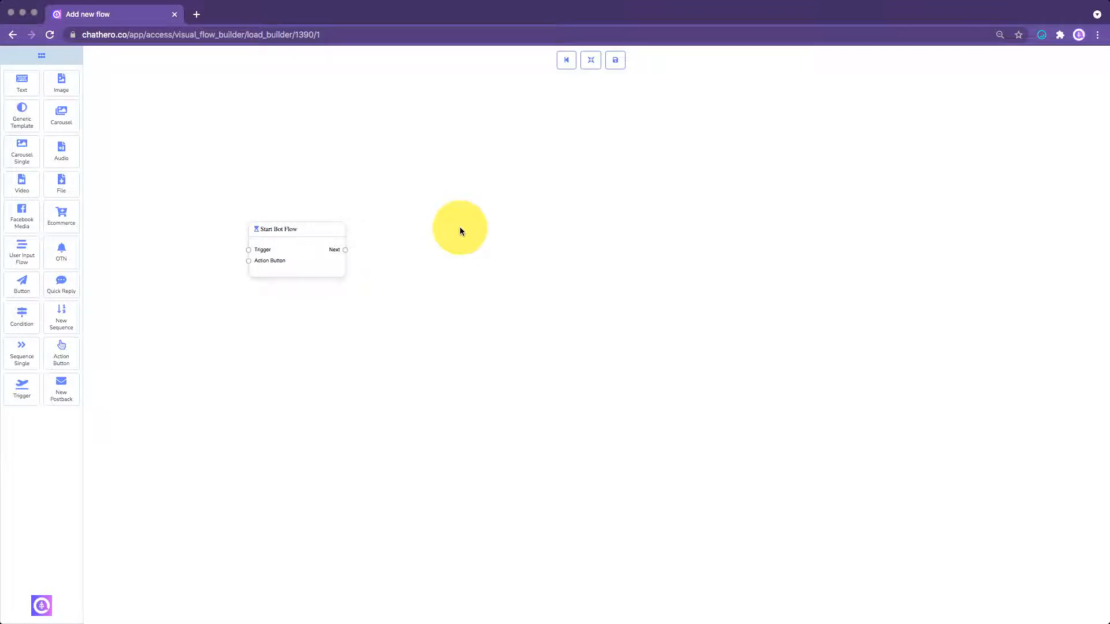
{"action": "right_click", "coordinate": [461, 231]}
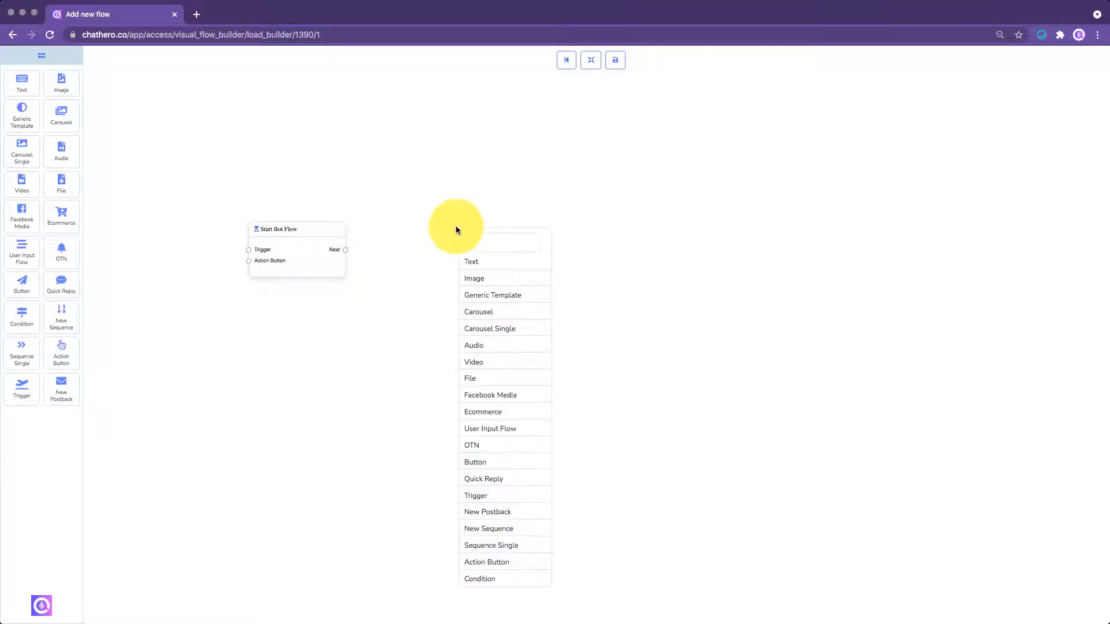
{"action": "left_click", "coordinate": [469, 264]}
{"action": "left_click_drag", "start_coordinate": [490, 270], "coordinate": [434, 248]}
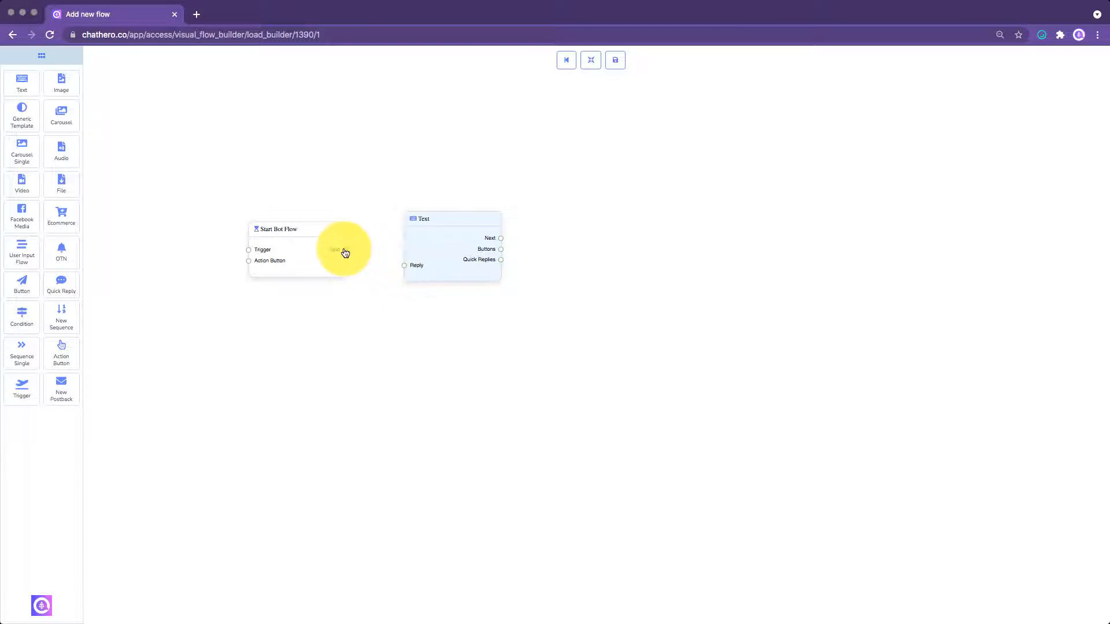
{"action": "left_click_drag", "start_coordinate": [345, 249], "coordinate": [429, 253]}
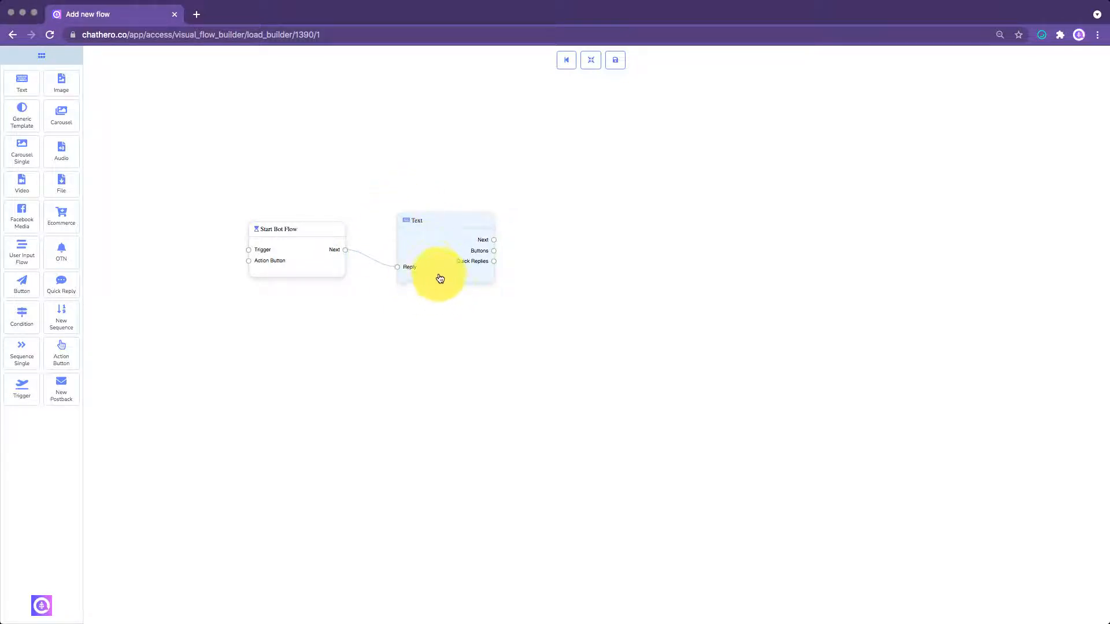
- Begin the Text element's reply message with "Hello", the first-name variable #LEAD_USER_FIRST_NAME# and an exclamation mark
{"action": "double_click", "coordinate": [436, 254]}
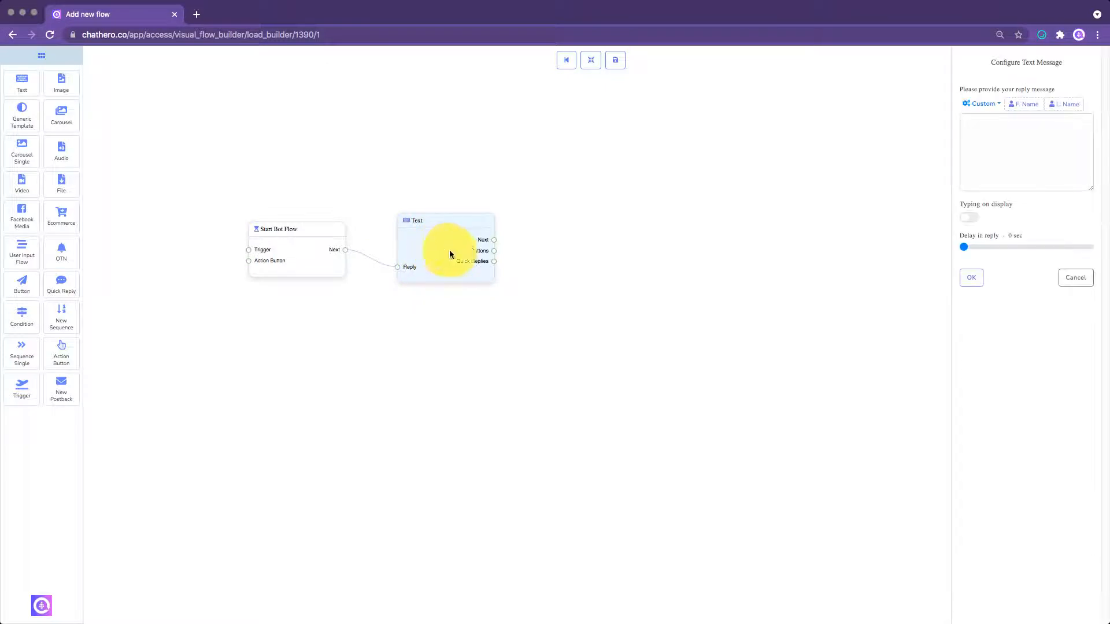
{"action": "left_click", "coordinate": [992, 138]}
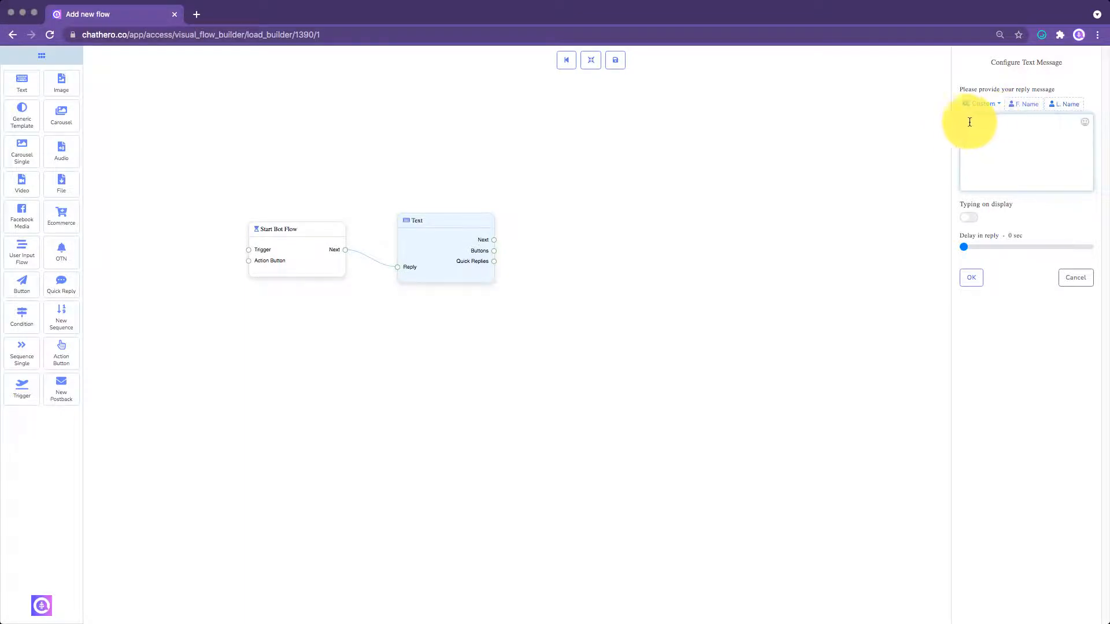
{"action": "type", "text": "Hello"}
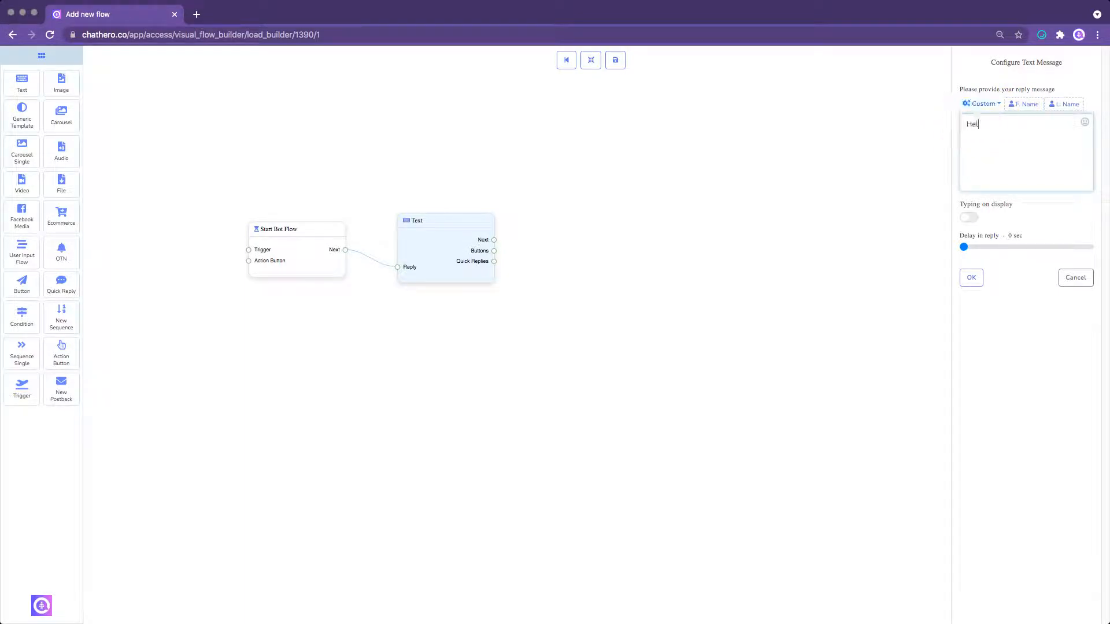
{"action": "left_click", "coordinate": [1019, 107]}
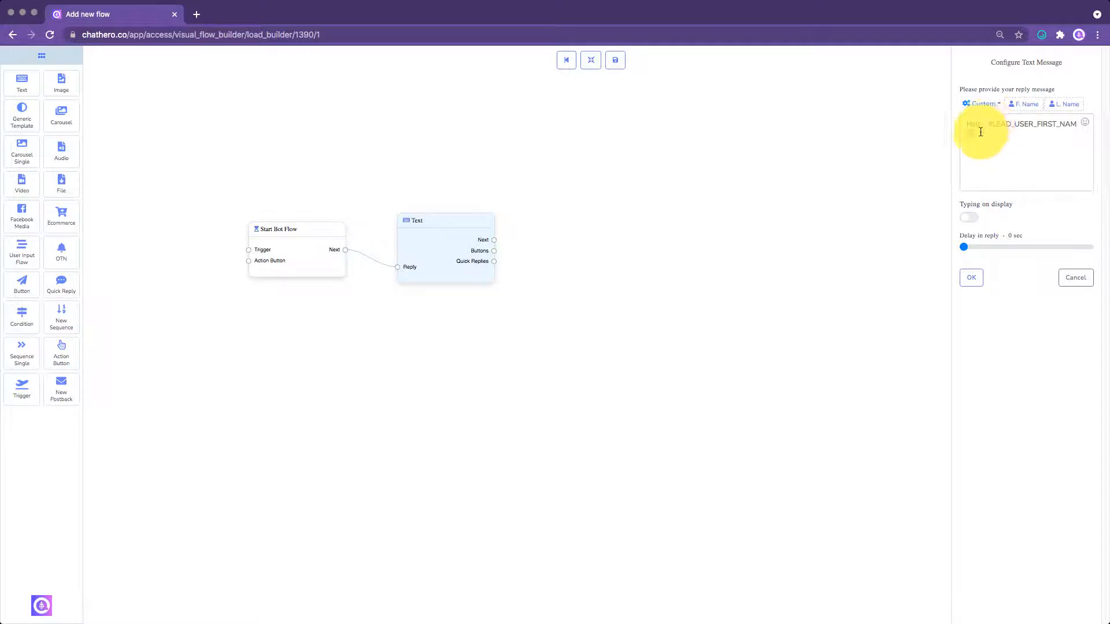
{"action": "type", "text": "!"}
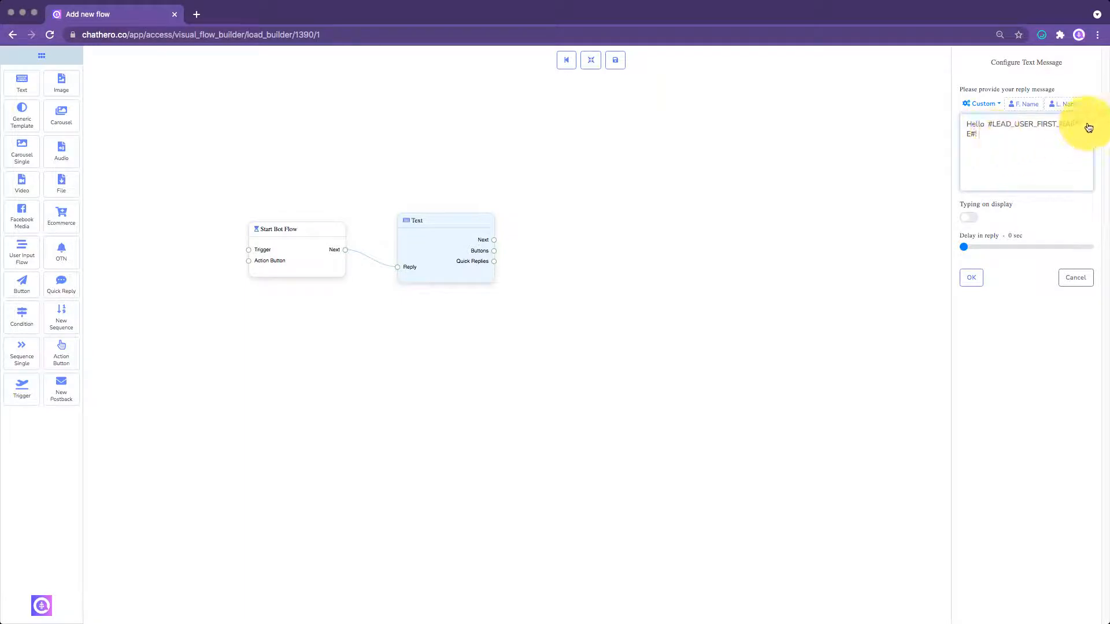
- Insert a smiling-face emoji after the greeting in the reply message
{"action": "left_click", "coordinate": [1087, 127]}
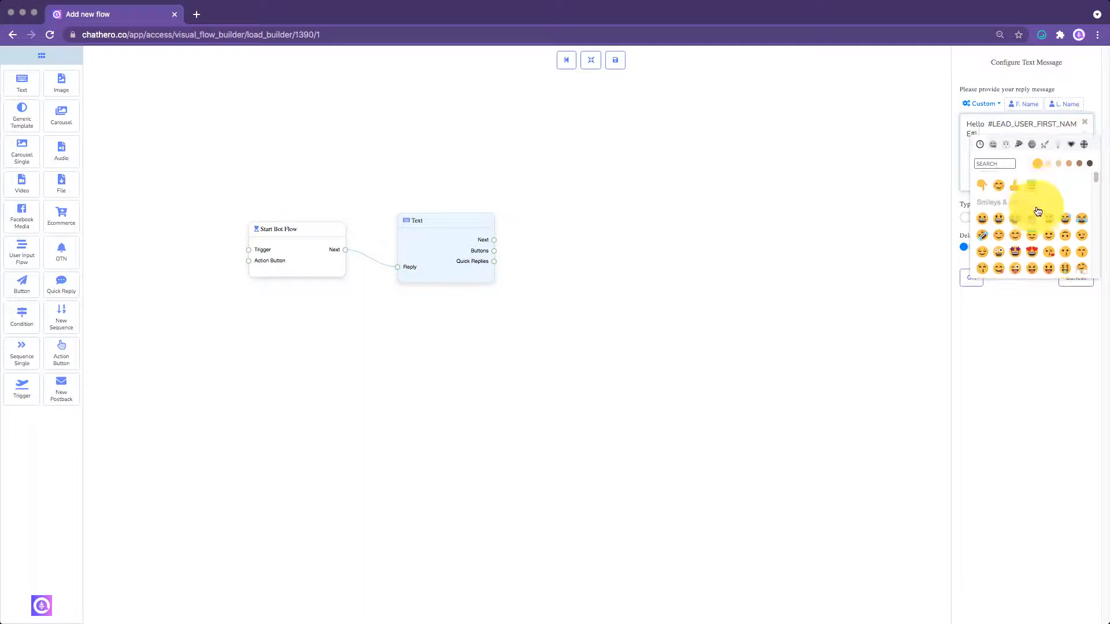
{"action": "left_click", "coordinate": [1007, 198]}
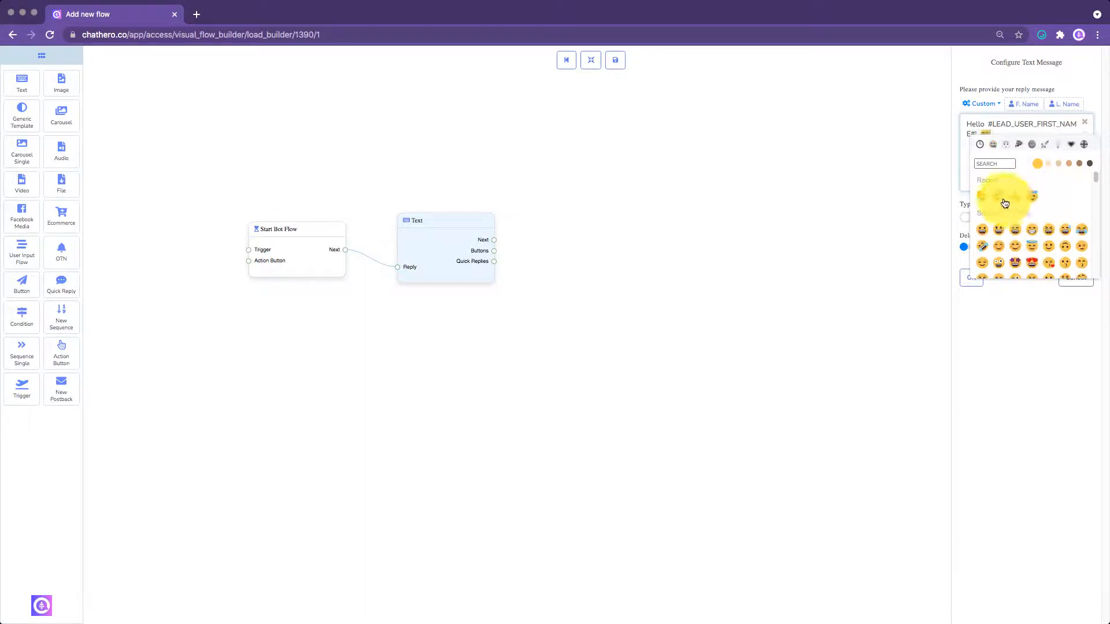
{"action": "left_click", "coordinate": [1011, 124]}
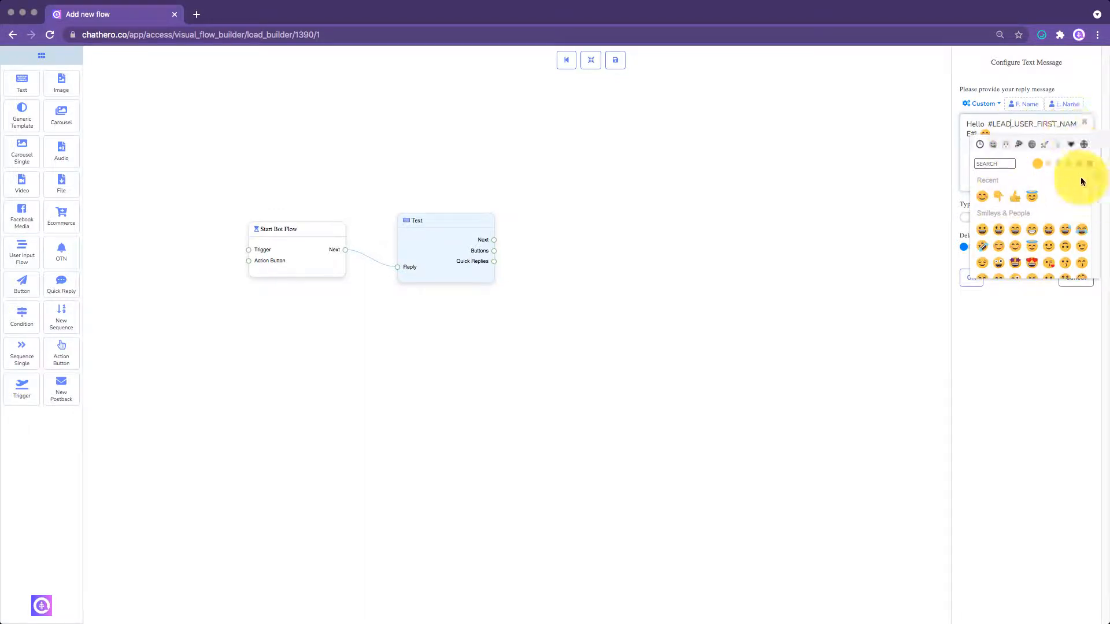
{"action": "left_click", "coordinate": [1085, 122]}
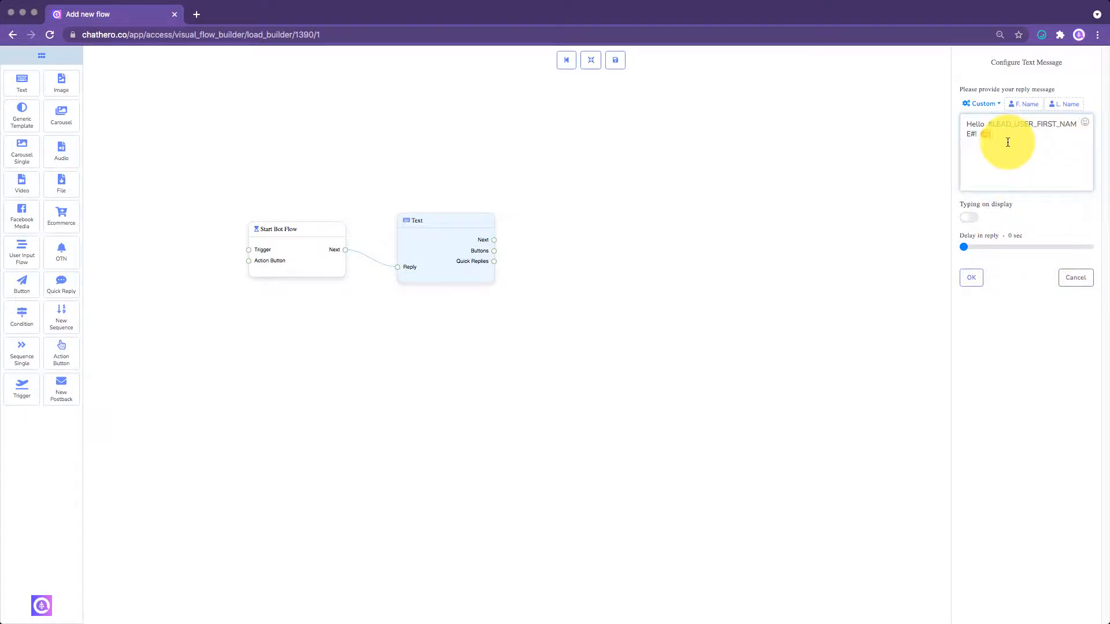
- Add the paragraph "This is a text element." below the greeting, and enable the typing display with a 3 sec reply delay
{"action": "left_click", "coordinate": [1007, 142]}
{"action": "key", "text": "Return"}
{"action": "key", "text": "Return"}
{"action": "type", "text": "This is "}
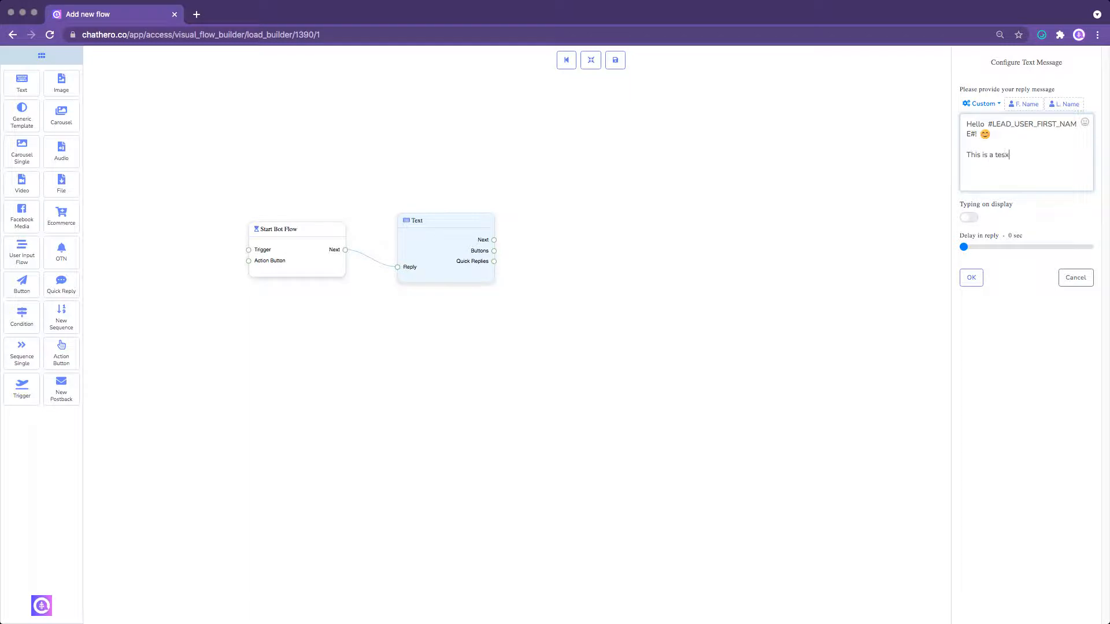
{"action": "type", "text": "a text element."}
{"action": "left_click", "coordinate": [970, 219]}
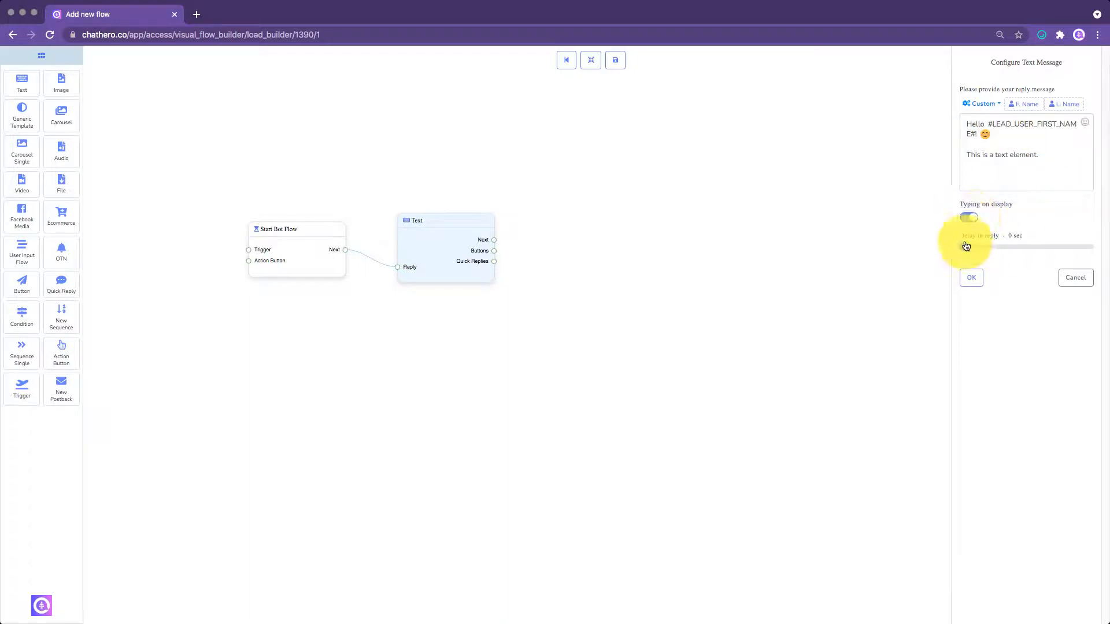
{"action": "left_click", "coordinate": [970, 249]}
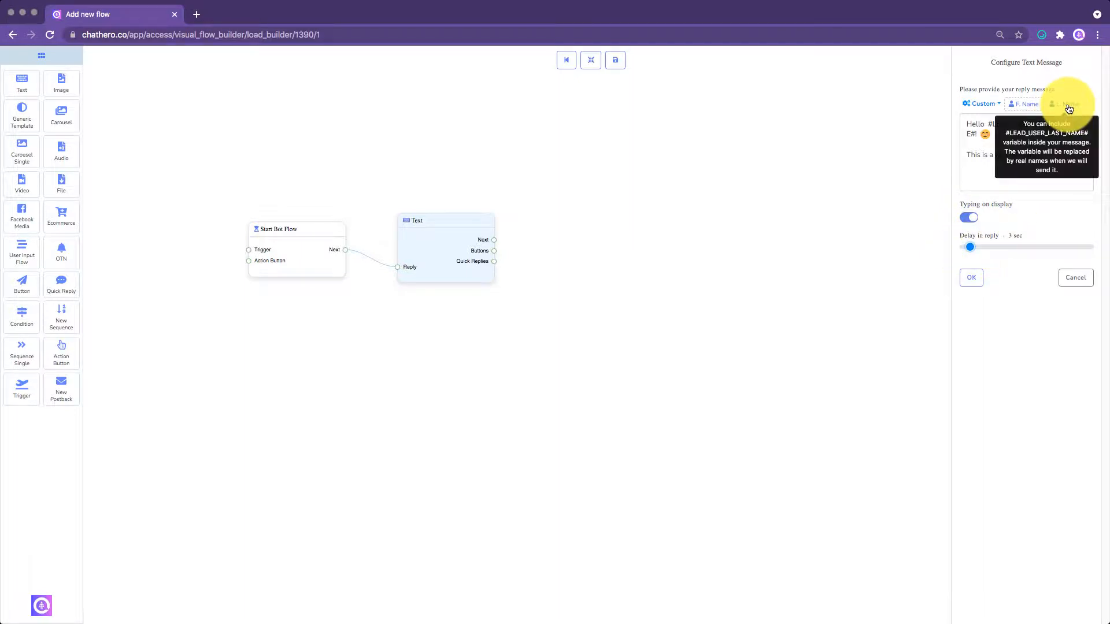
- Examine the custom field variables available for the reply message
{"action": "left_click", "coordinate": [996, 105]}
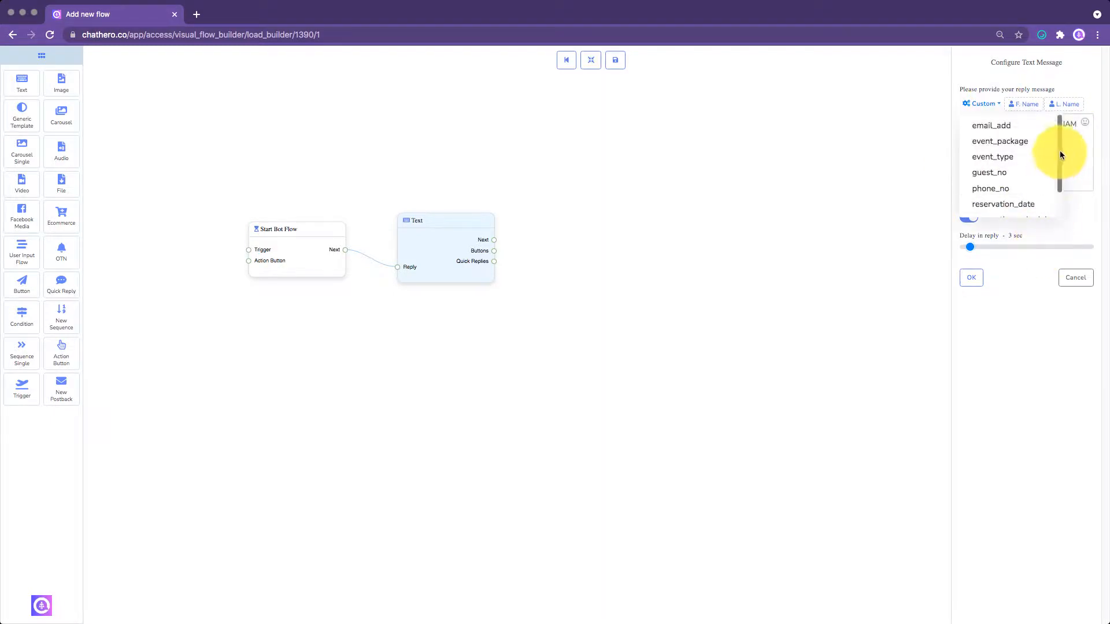
{"action": "scroll", "coordinate": [1059, 146], "scroll_direction": "down", "scroll_amount": 2}
{"action": "scroll", "coordinate": [1060, 174], "scroll_direction": "up", "scroll_amount": 2}
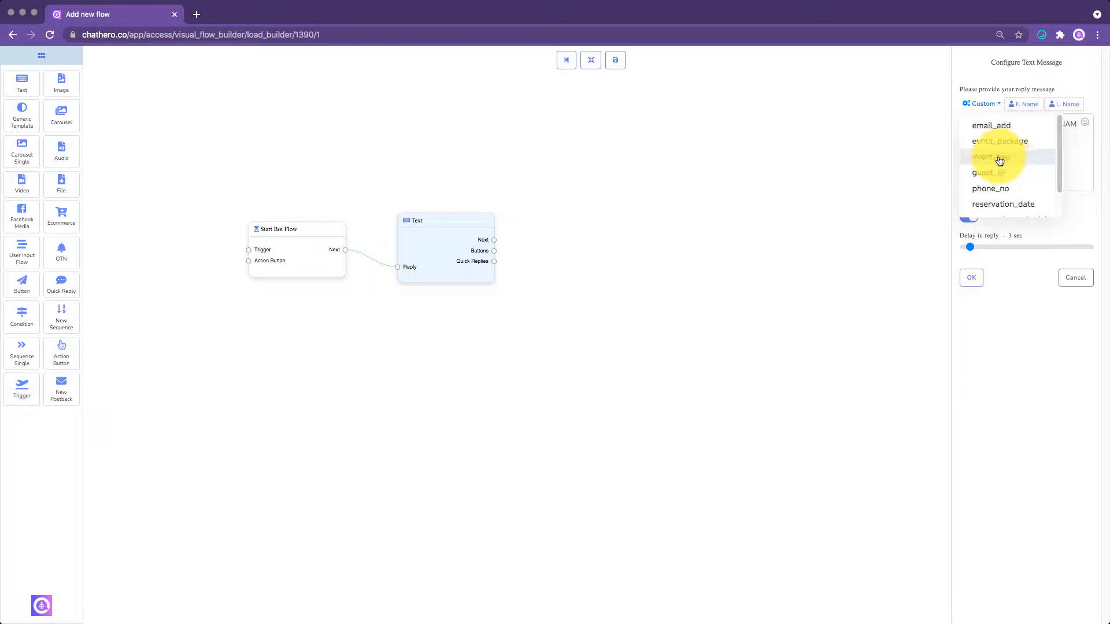
{"action": "scroll", "coordinate": [1053, 185], "scroll_direction": "down", "scroll_amount": 2}
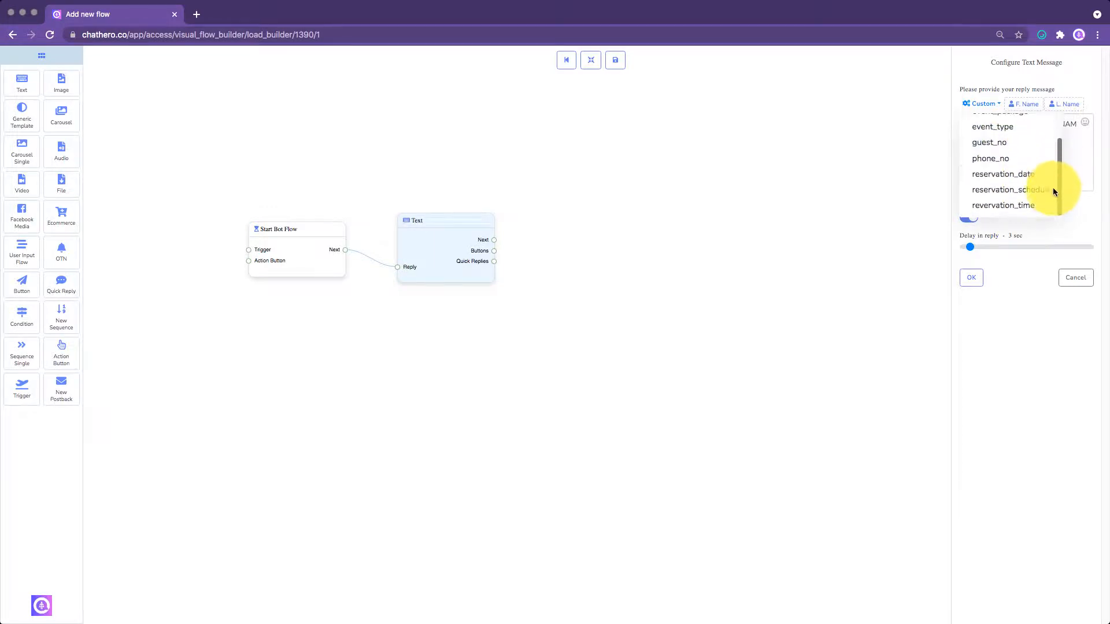
{"action": "left_click_drag", "start_coordinate": [1058, 185], "coordinate": [1059, 150]}
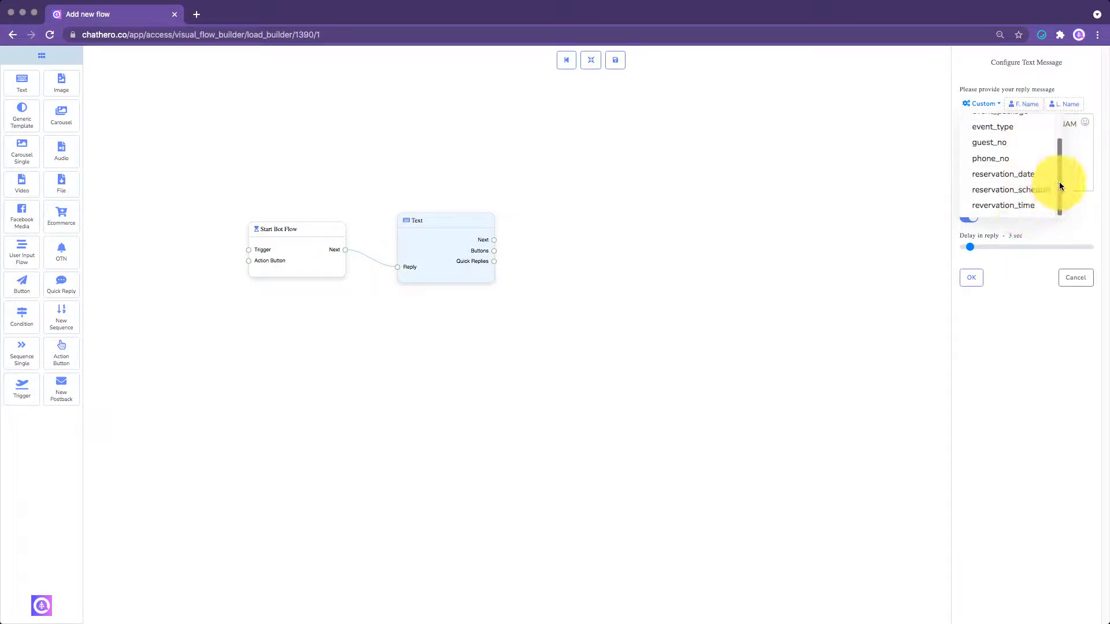
{"action": "left_click_drag", "start_coordinate": [1060, 181], "coordinate": [1066, 142]}
{"action": "left_click", "coordinate": [1074, 137]}
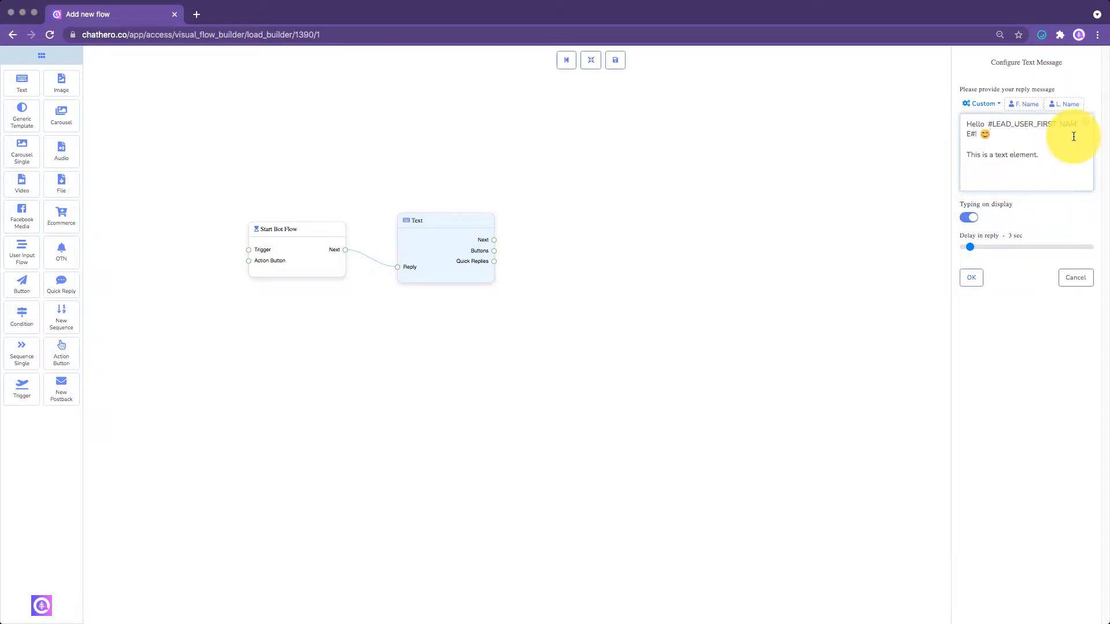
{"action": "left_click", "coordinate": [1059, 153]}
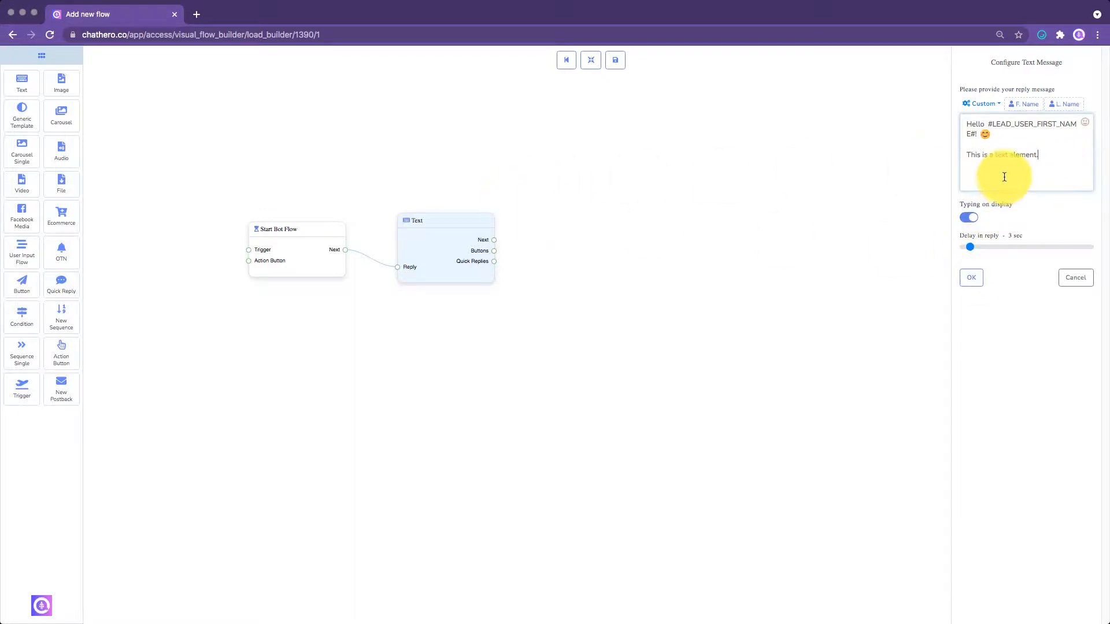
- Apply the text message configuration and move the Text element level with Start Bot Flow
{"action": "left_click", "coordinate": [975, 282]}
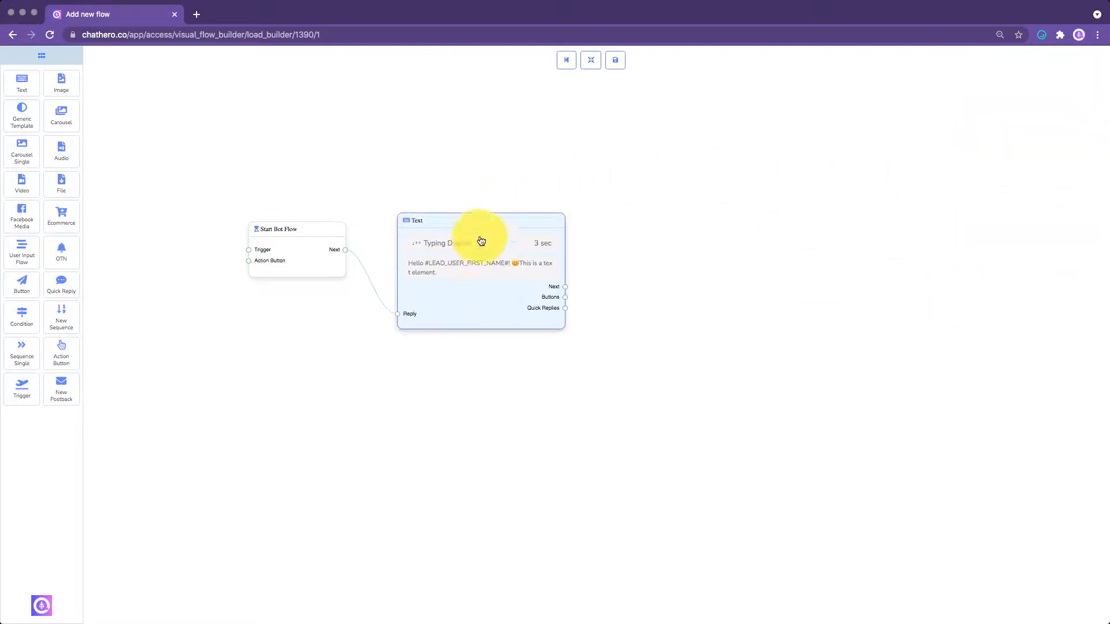
{"action": "left_click_drag", "start_coordinate": [478, 221], "coordinate": [478, 231]}
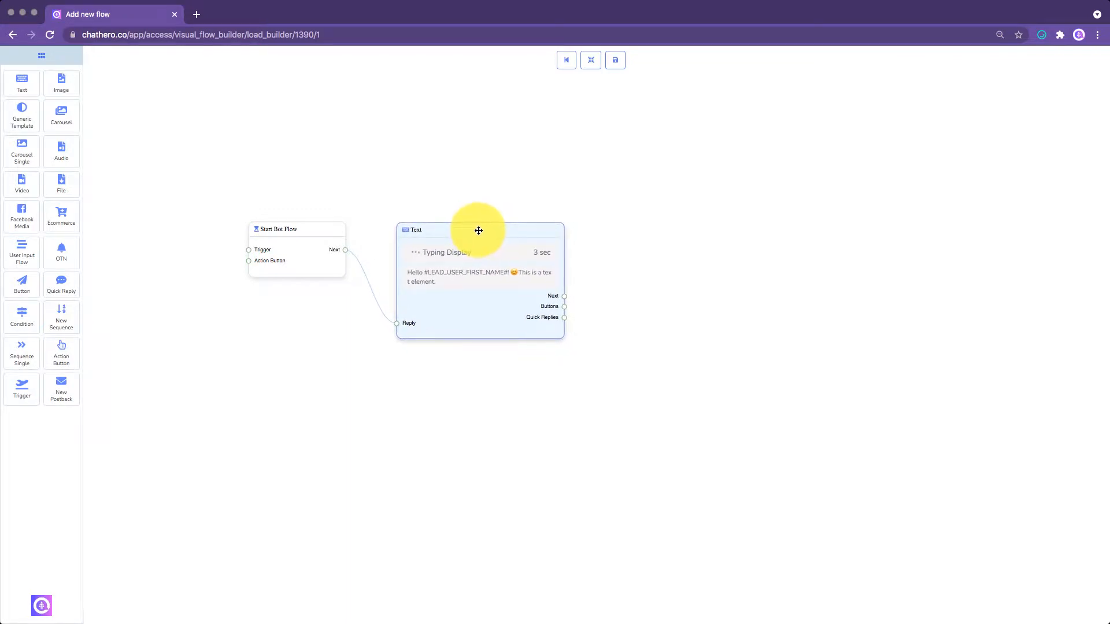
- Give the Start Bot Flow element the title "Elements"
{"action": "double_click", "coordinate": [298, 262]}
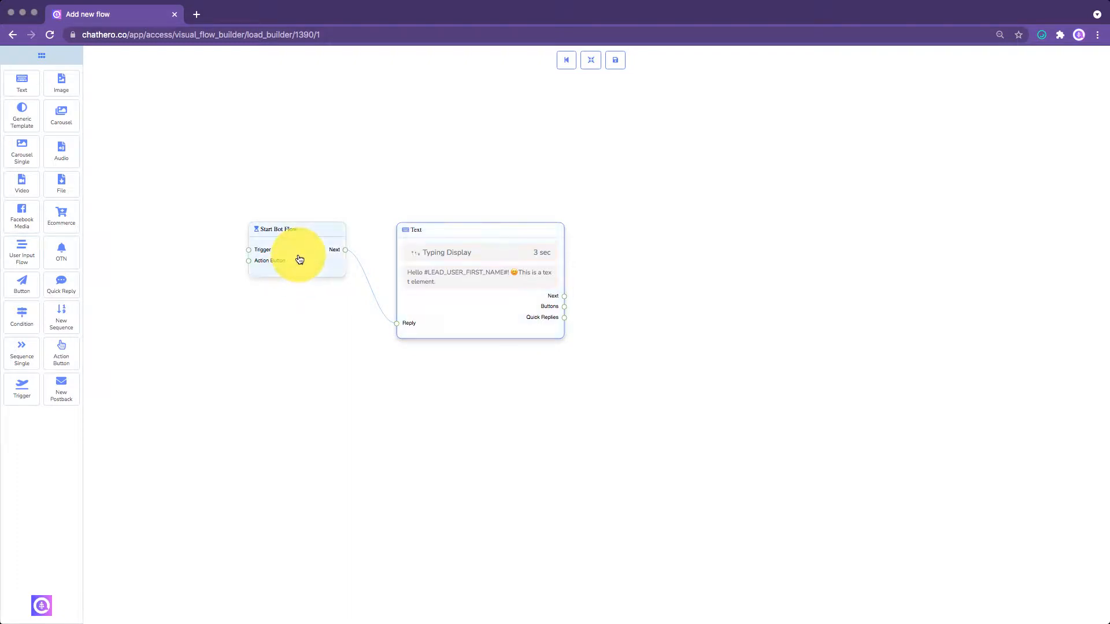
{"action": "left_click", "coordinate": [986, 102]}
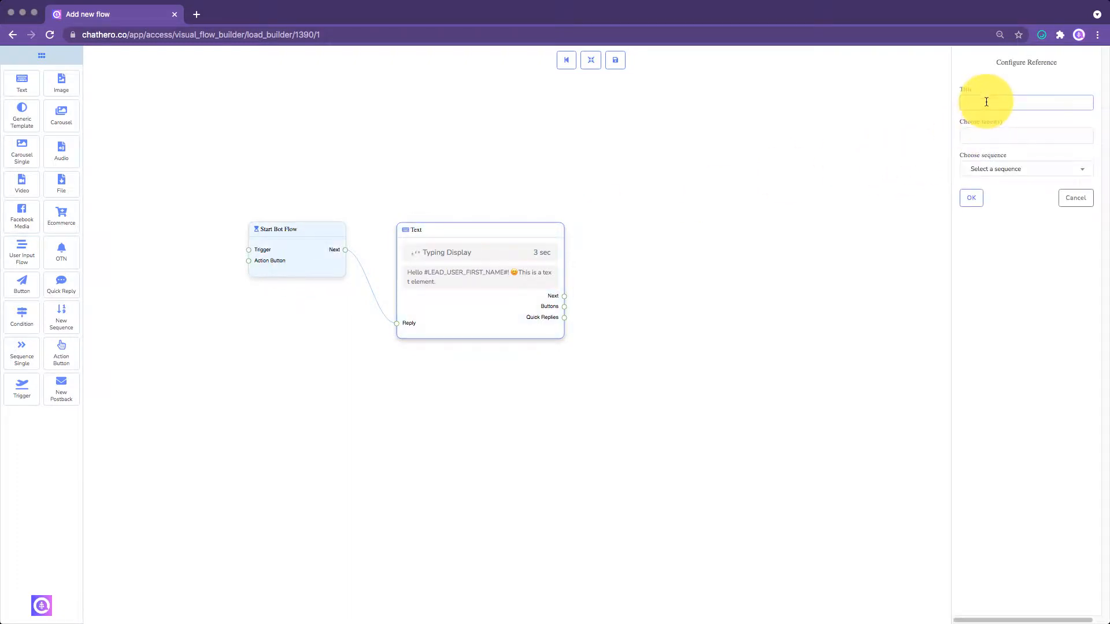
{"action": "type", "text": "Elements"}
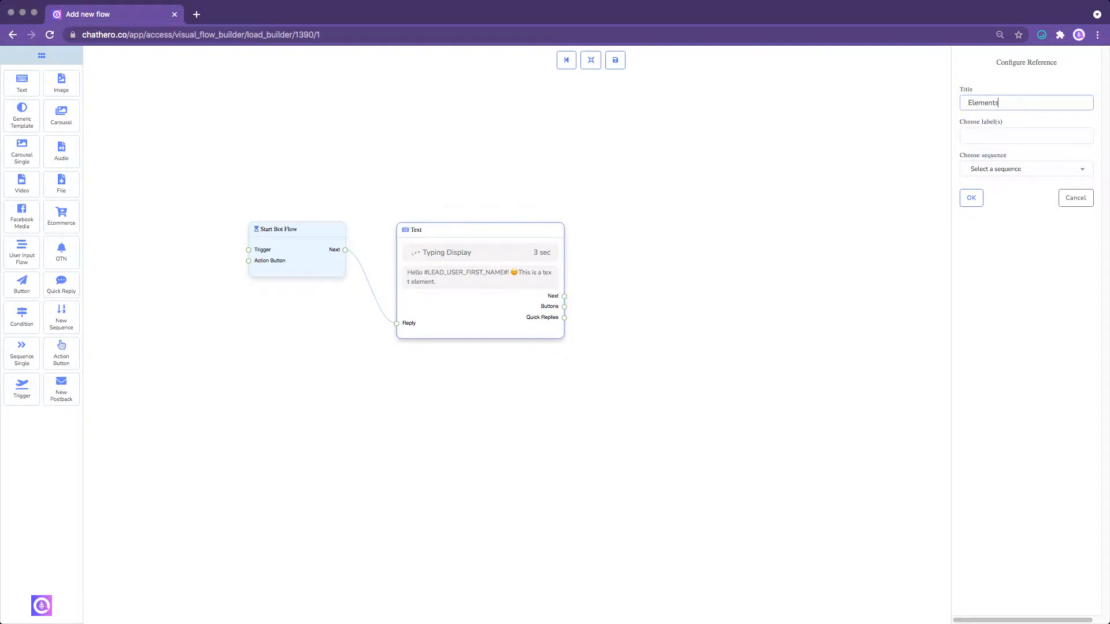
{"action": "left_click", "coordinate": [971, 197]}
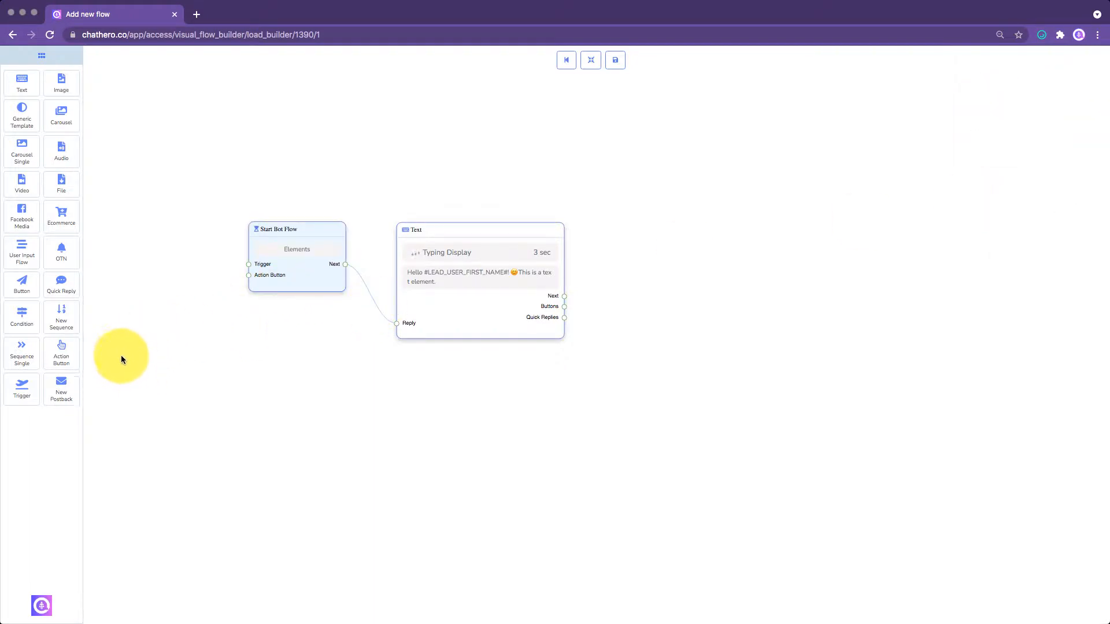
- Add a Trigger element with the keyword "Text" connected to Start Bot Flow's Trigger input, and save the flow
{"action": "left_click_drag", "start_coordinate": [22, 387], "coordinate": [252, 270]}
{"action": "left_click", "coordinate": [170, 258]}
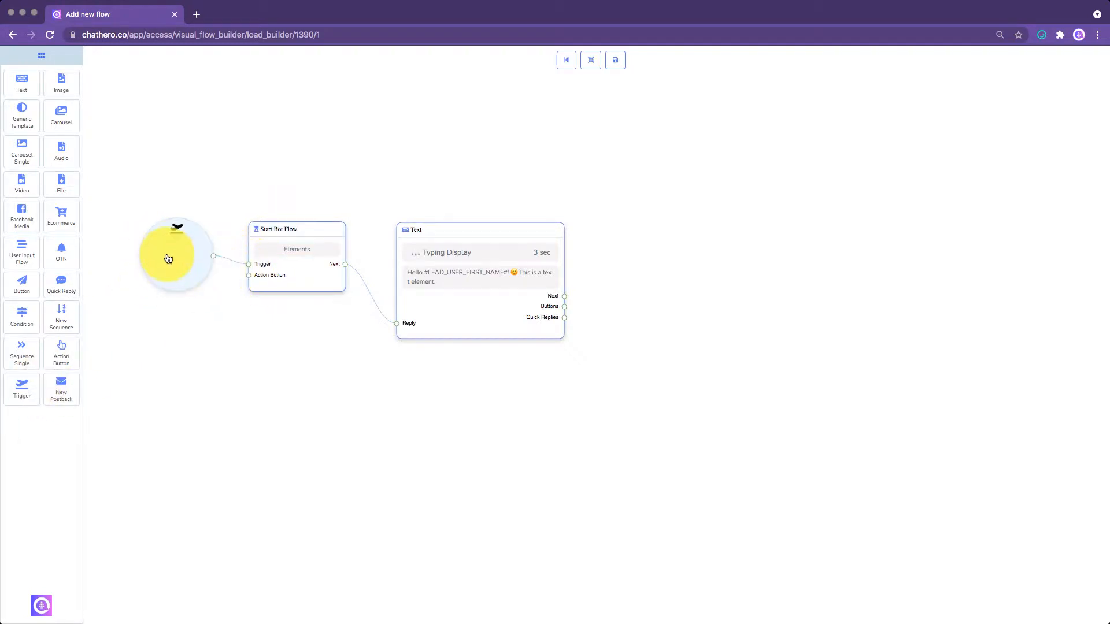
{"action": "left_click", "coordinate": [1005, 109]}
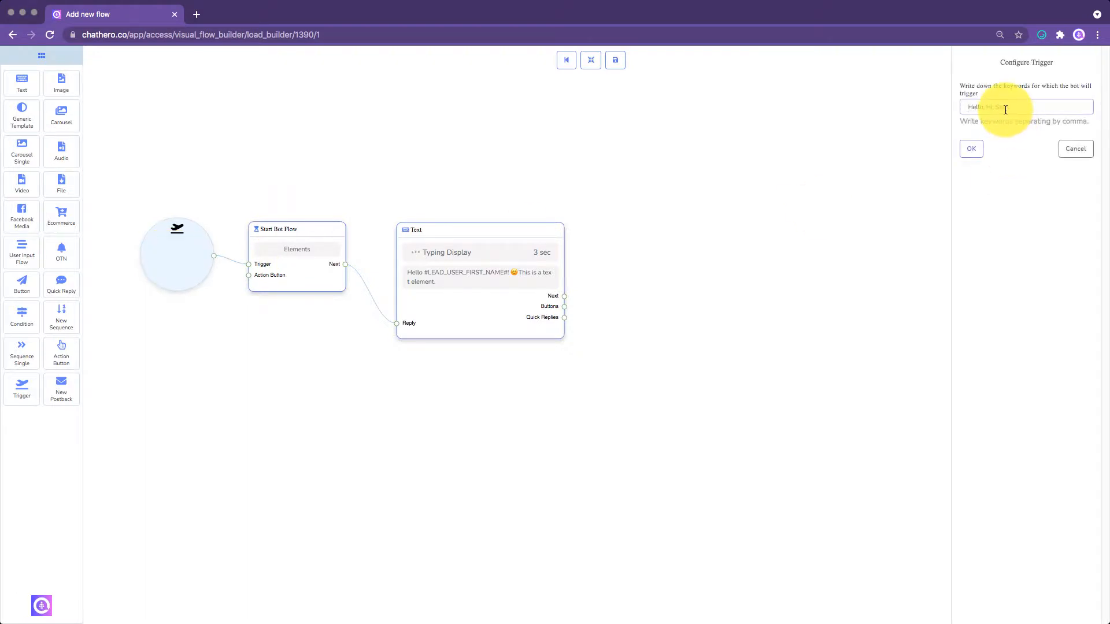
{"action": "type", "text": "Text"}
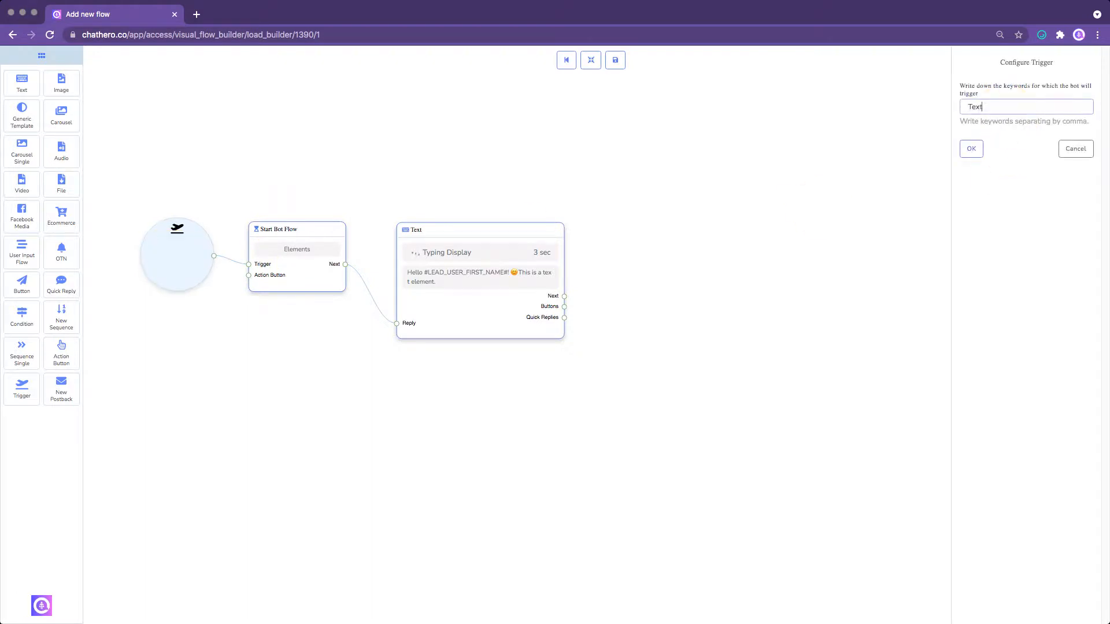
{"action": "left_click", "coordinate": [971, 149]}
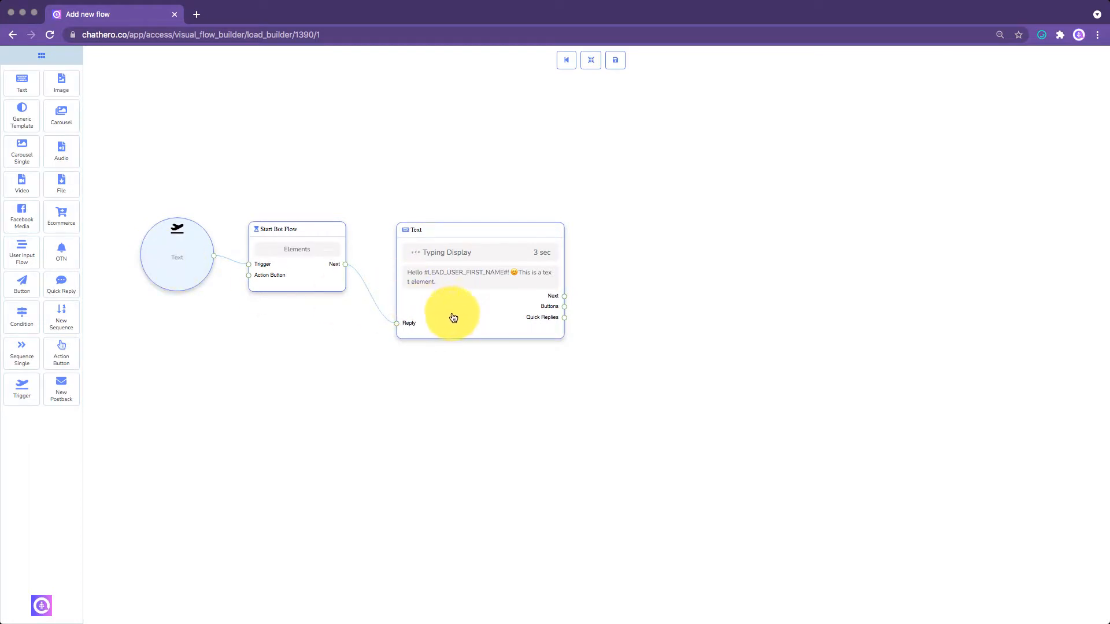
{"action": "left_click", "coordinate": [615, 60]}
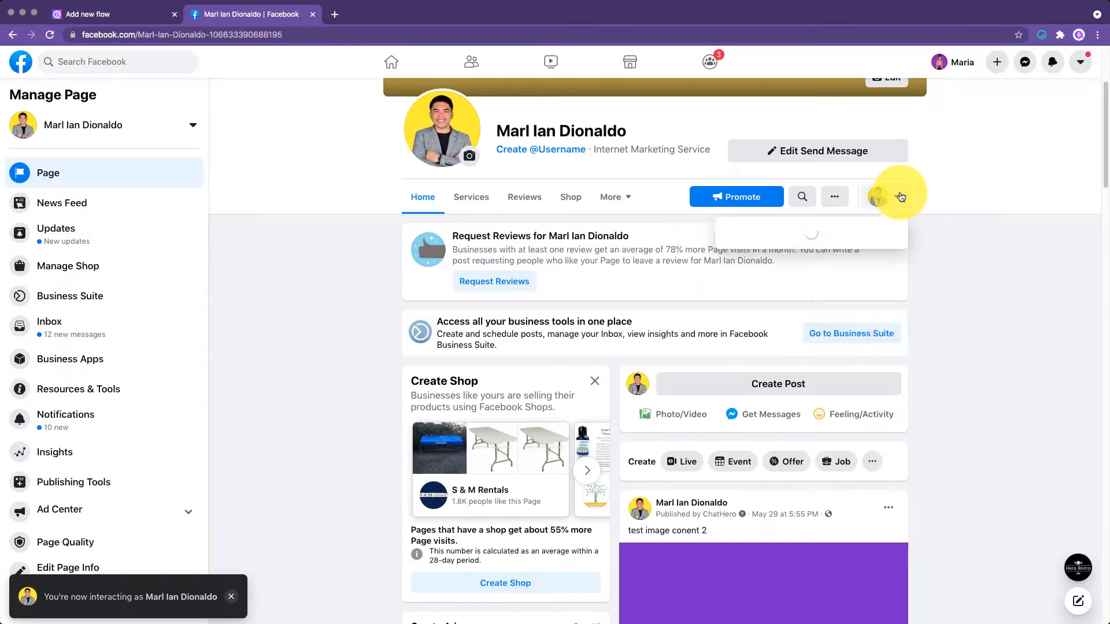
- On the Facebook page, switch to interacting as the personal profile and send the page the message "Text"
{"action": "left_click", "coordinate": [896, 196]}
{"action": "left_click", "coordinate": [791, 313]}
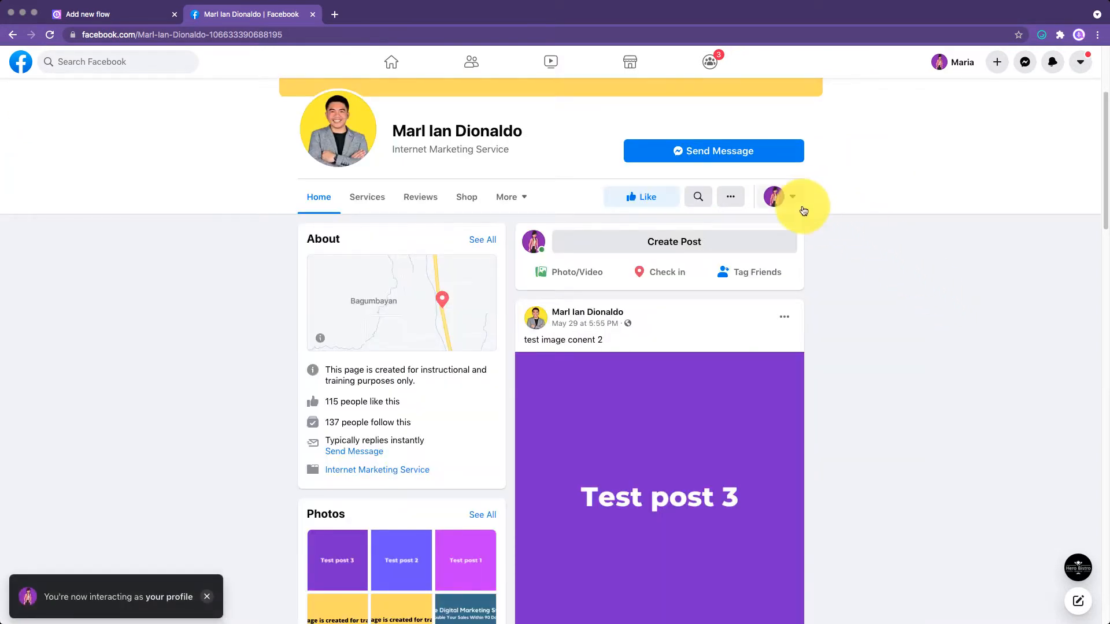
{"action": "left_click", "coordinate": [743, 151]}
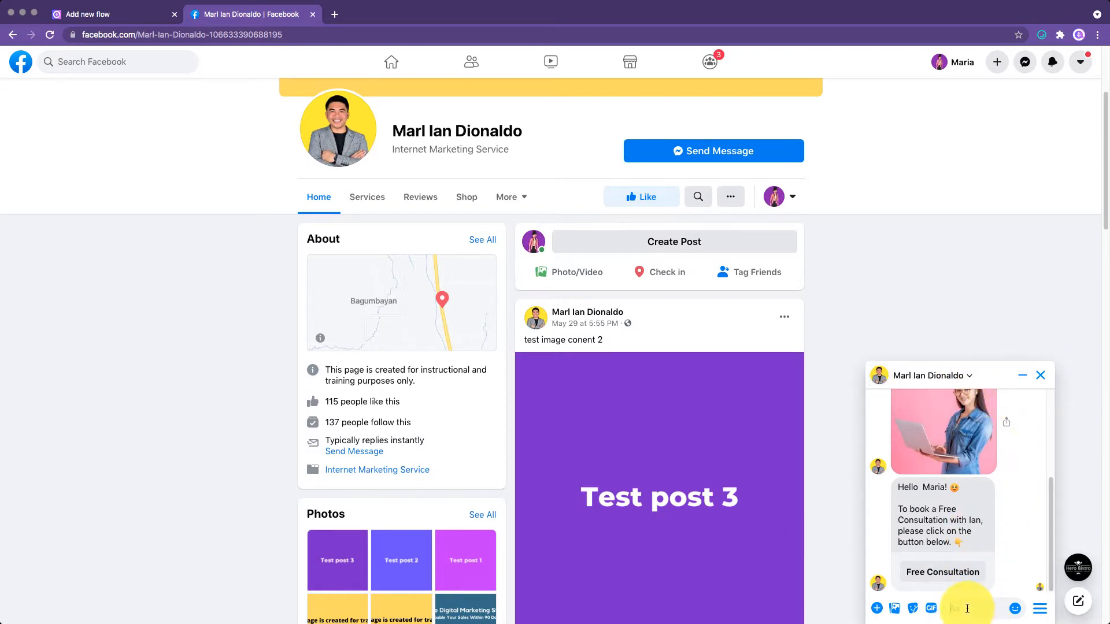
{"action": "type", "text": "Text"}
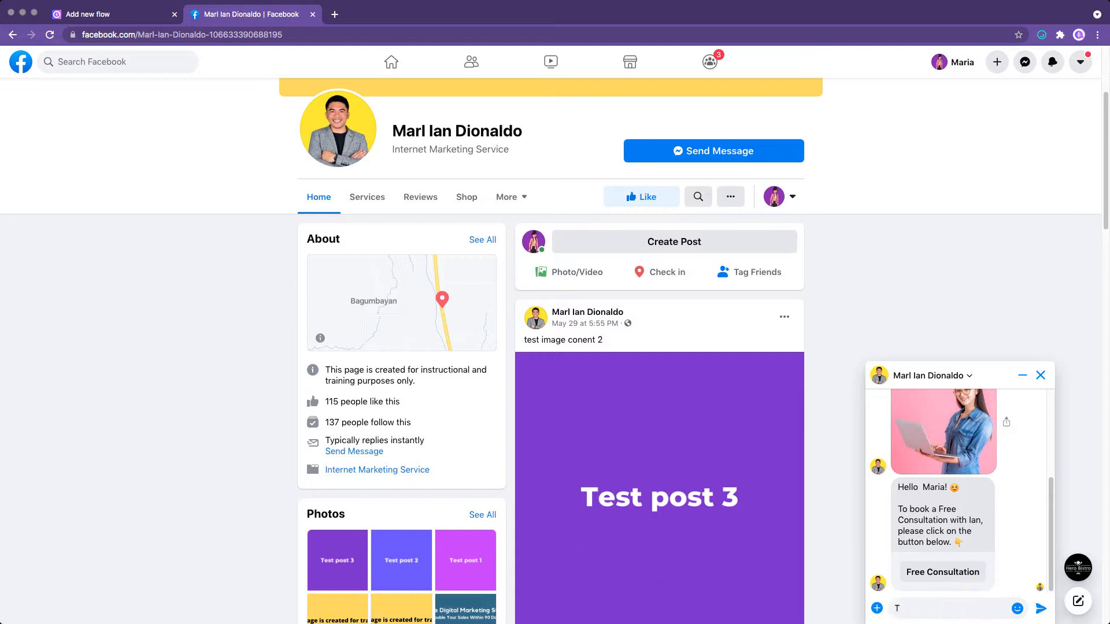
{"action": "left_click", "coordinate": [1040, 608]}
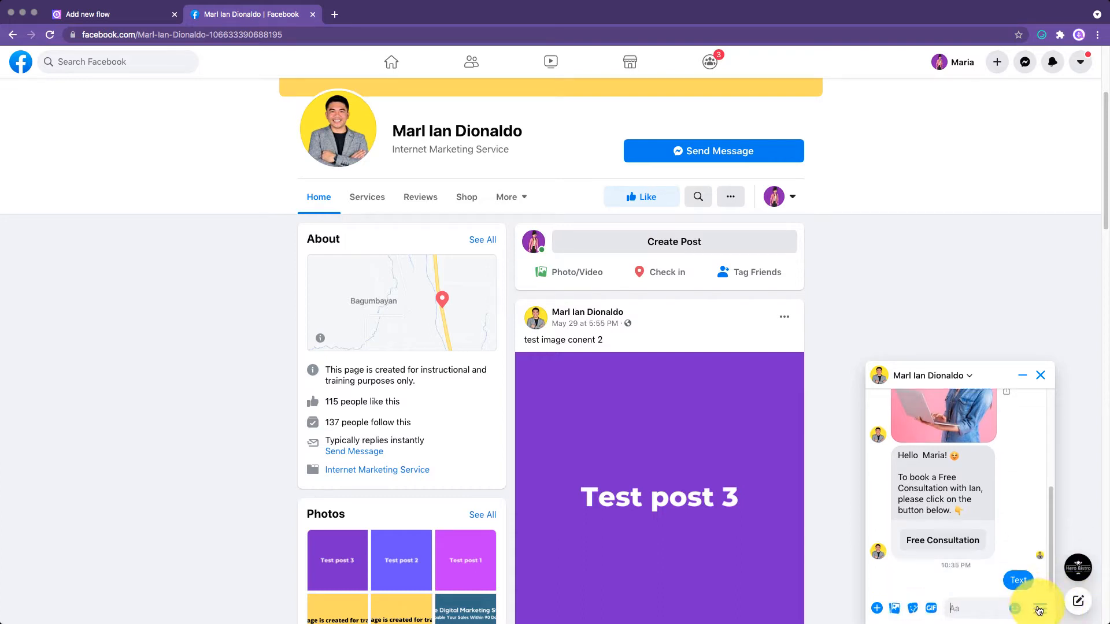